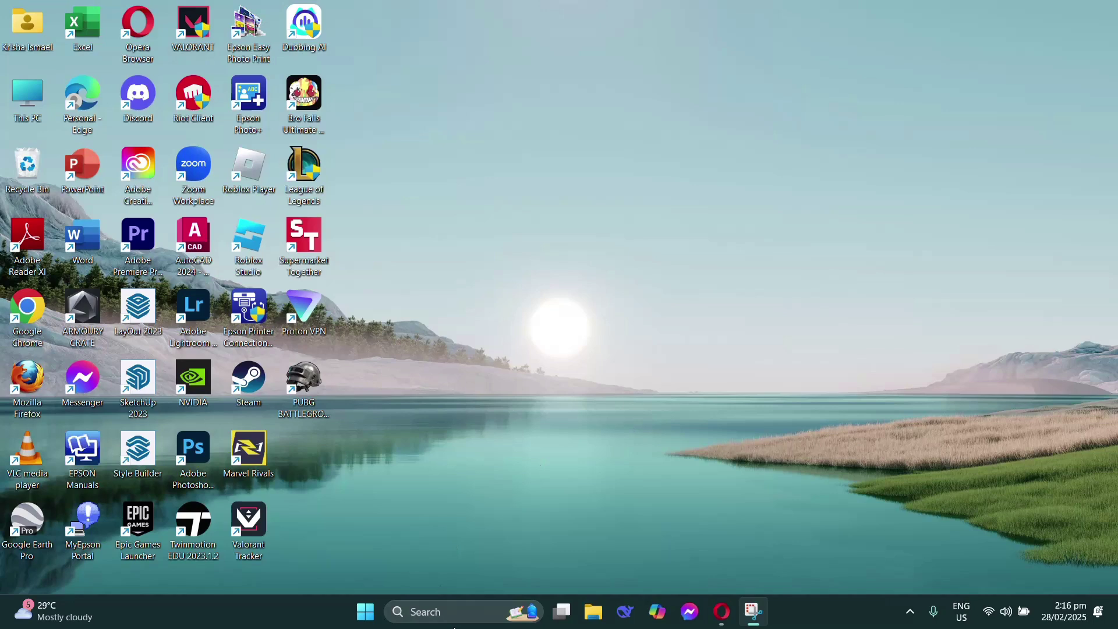
- Launch the Windows Settings app from taskbar search
left_click(454, 611)
type("setting")
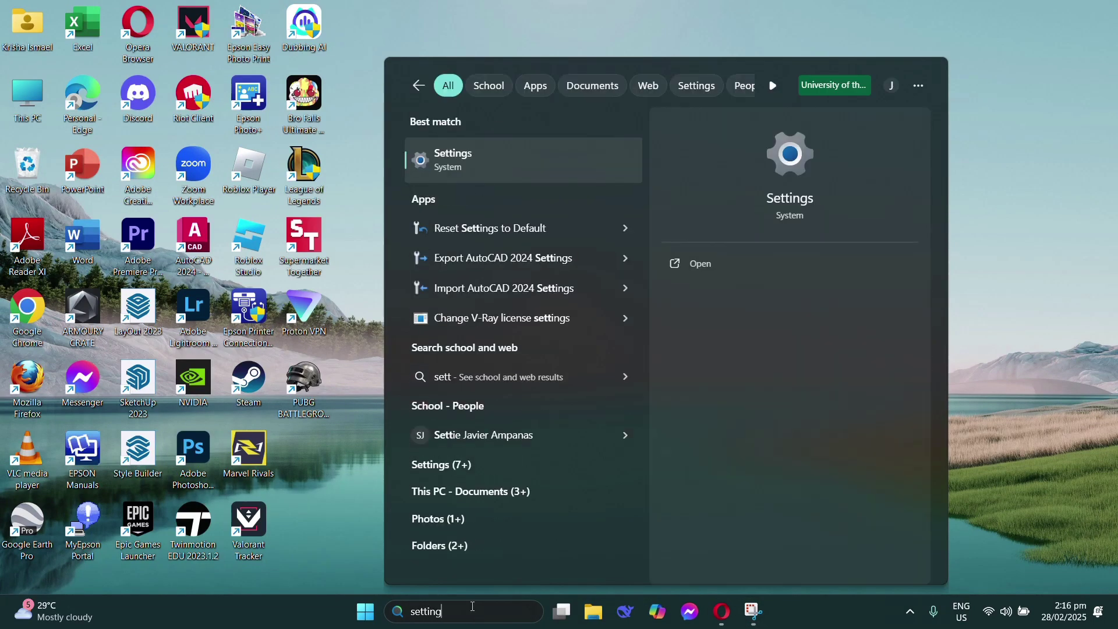
type("s")
key("Return")
- Confirm all eight energy recommendations under System > Power & battery are applied
left_click(106, 190)
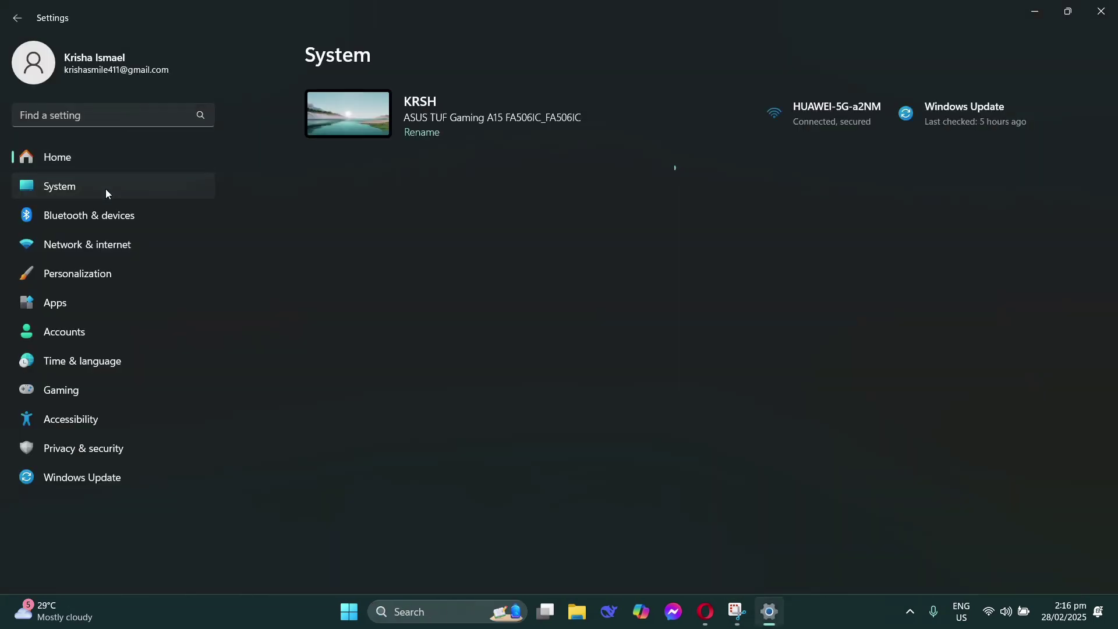
scroll(479, 468, "down", 1)
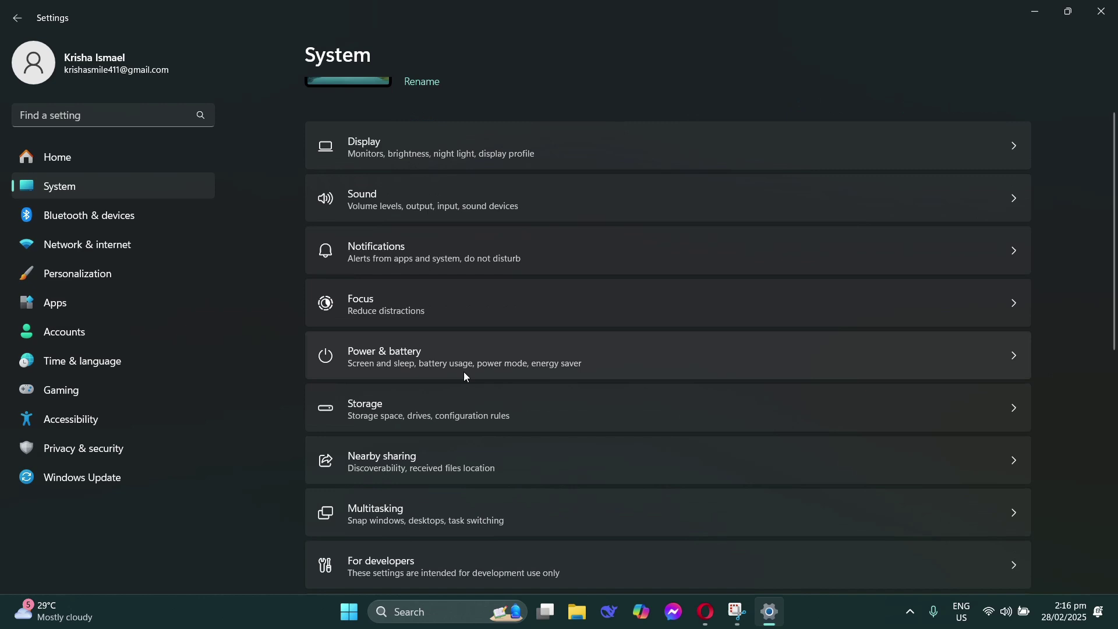
left_click(461, 351)
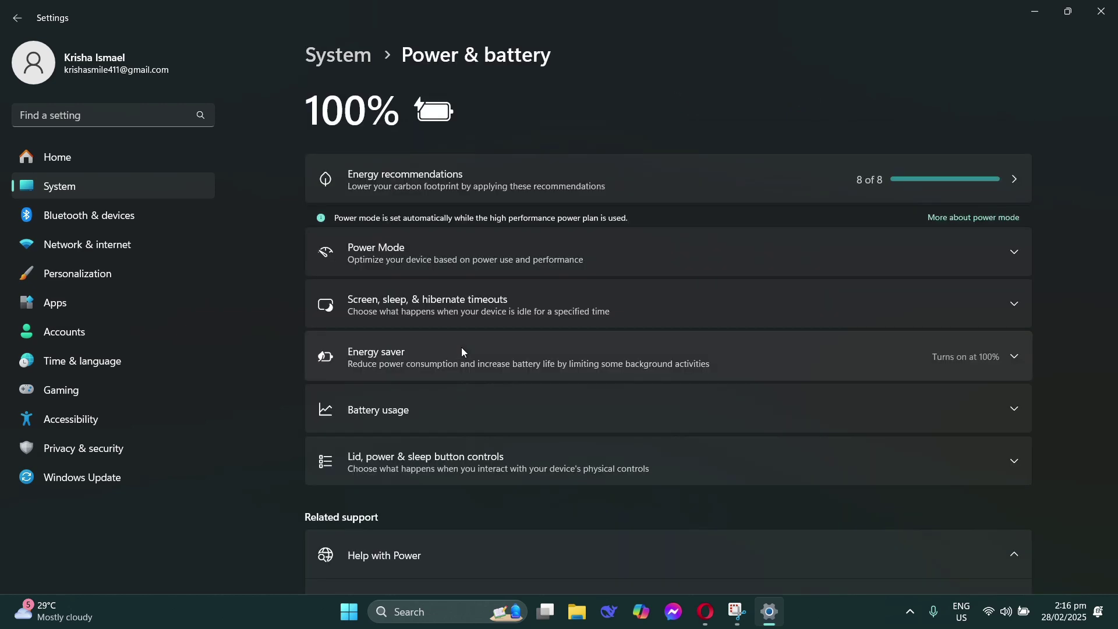
left_click(524, 174)
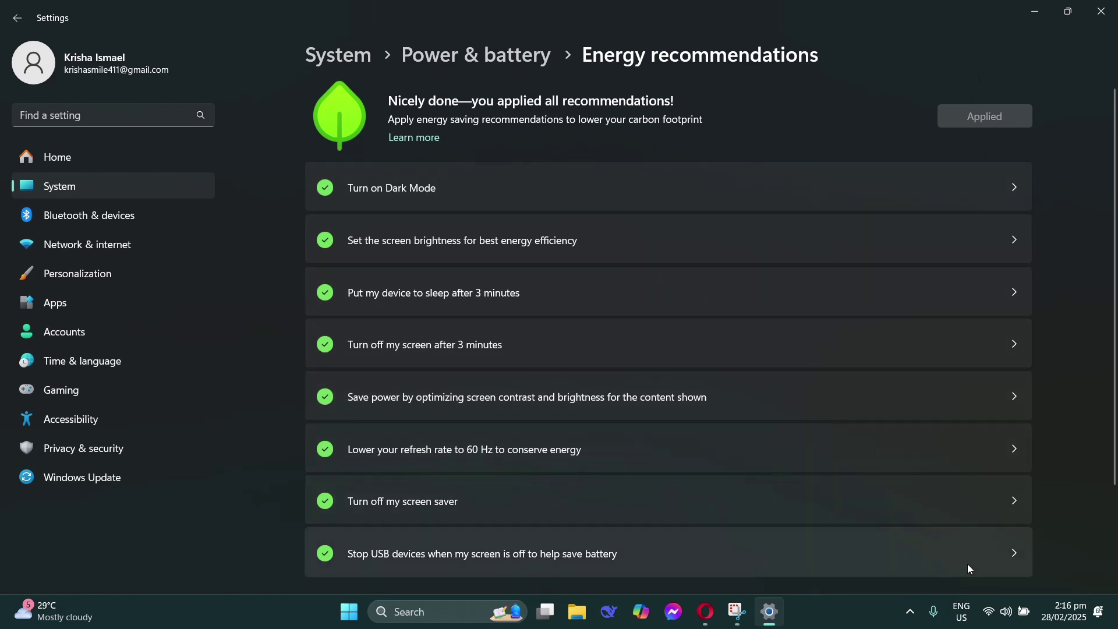
- Close Settings and launch Armoury Crate from Windows search
key("alt+F4")
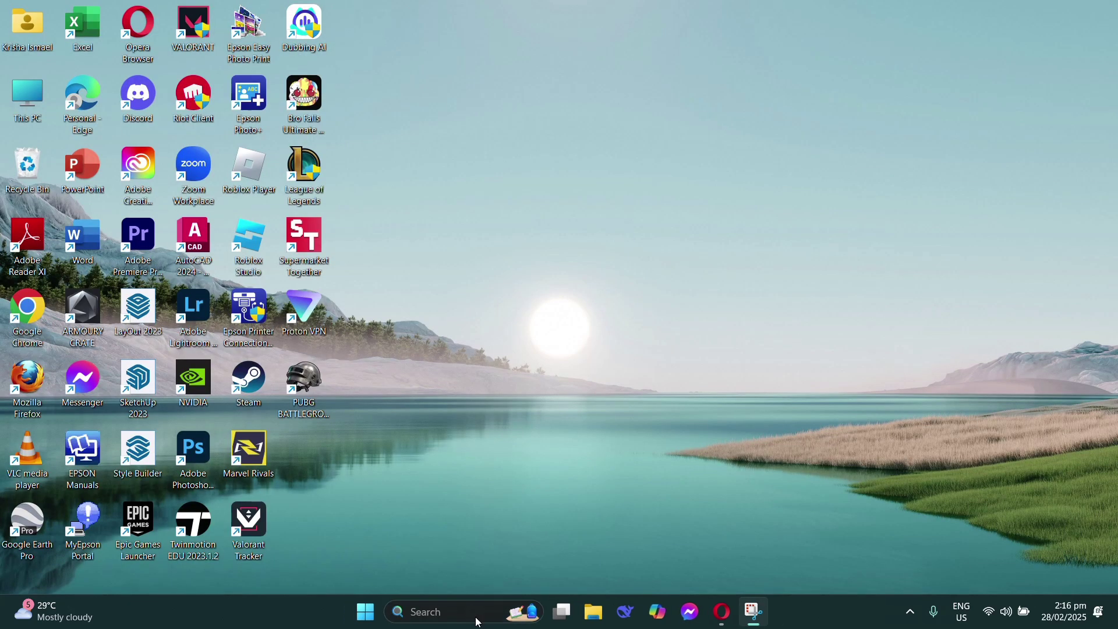
left_click(476, 615)
type("armou")
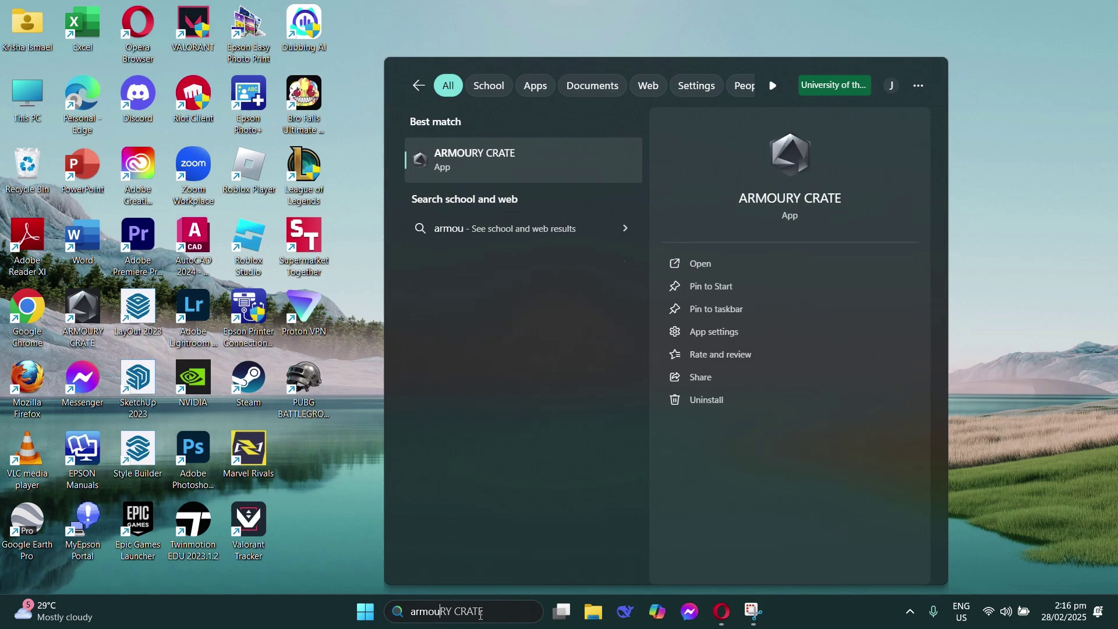
key("Return")
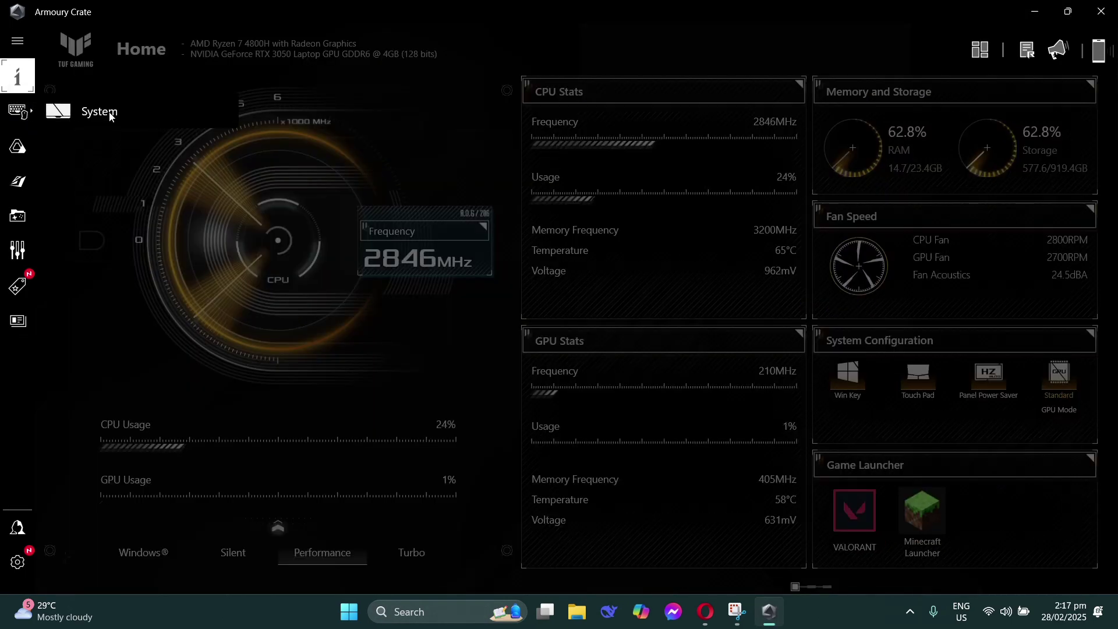
- Stop all apps using the GPU under Device > System > GPU Power Saving
left_click(109, 112)
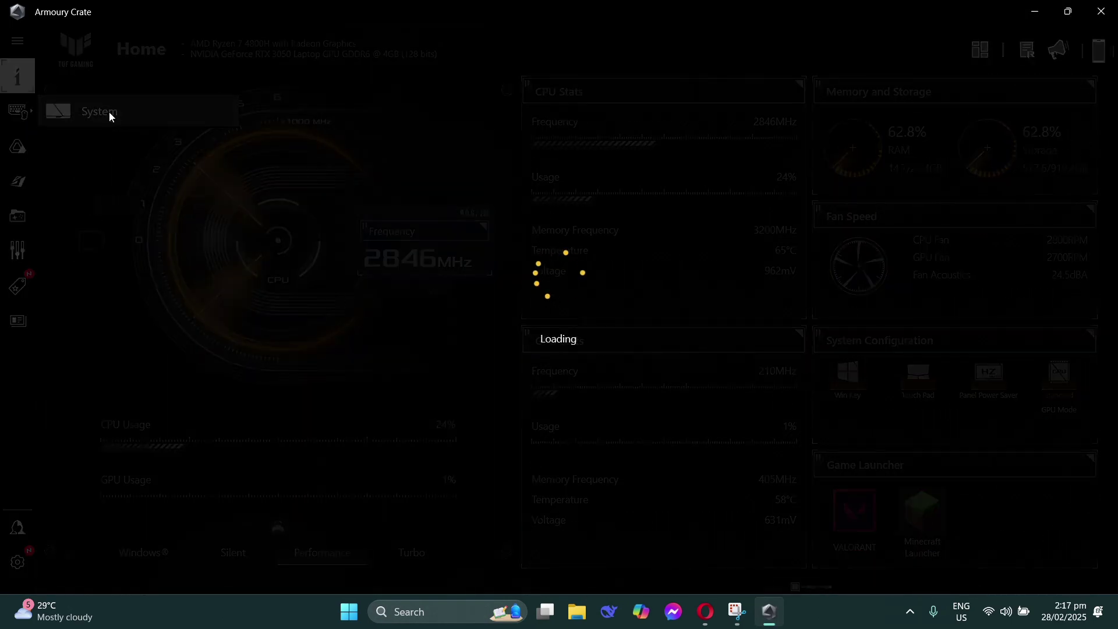
left_click(302, 103)
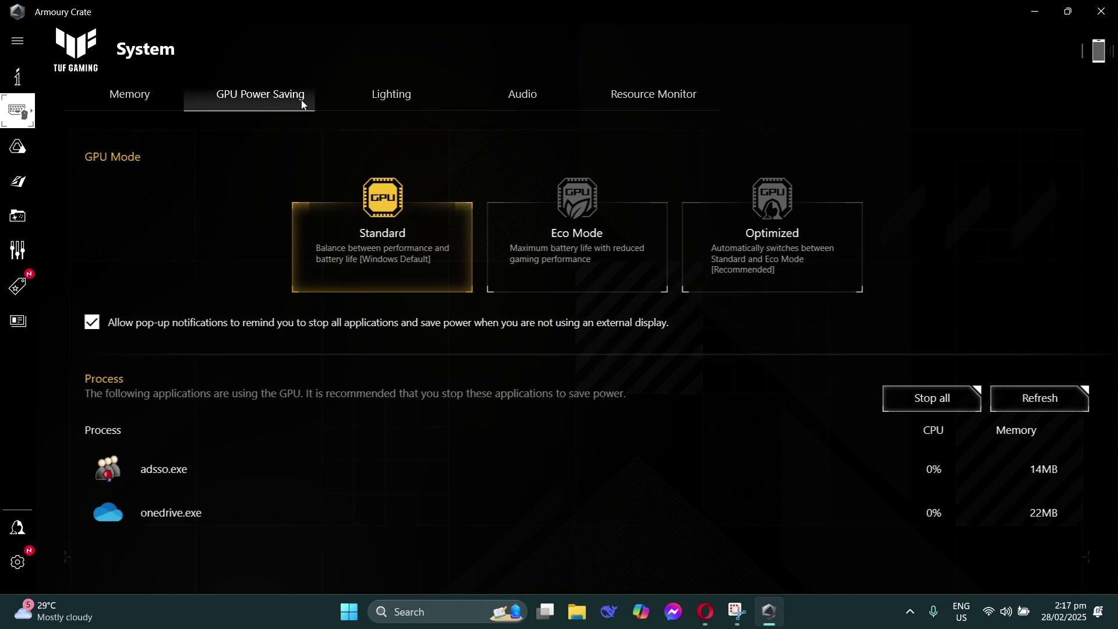
left_click(926, 399)
left_click(563, 368)
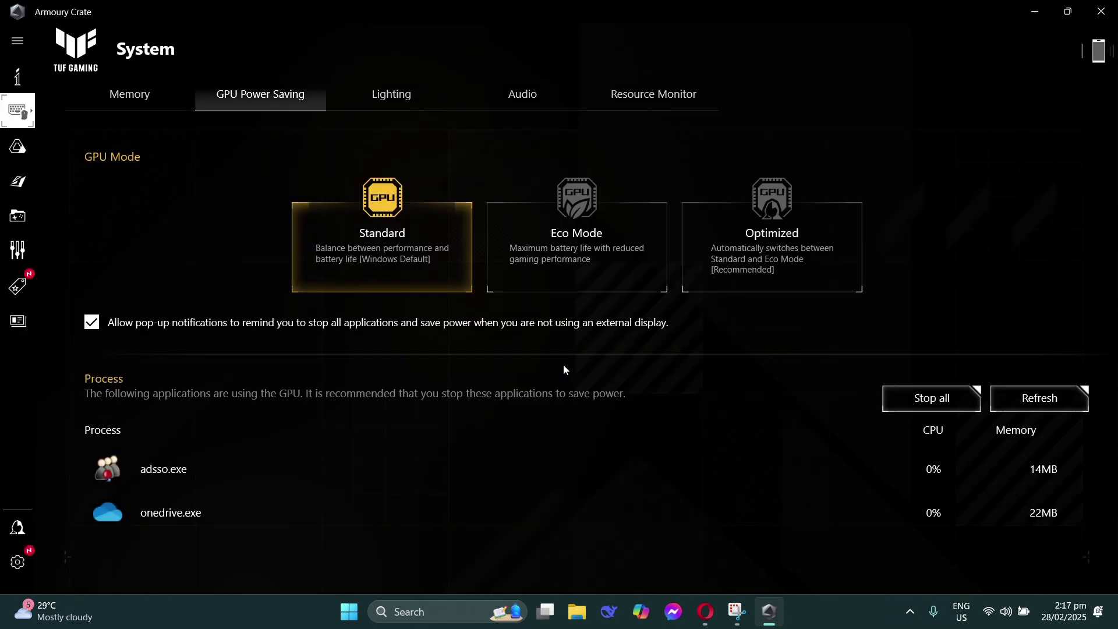
- Switch the GPU Power Saving mode to Eco Mode and confirm
left_click(590, 233)
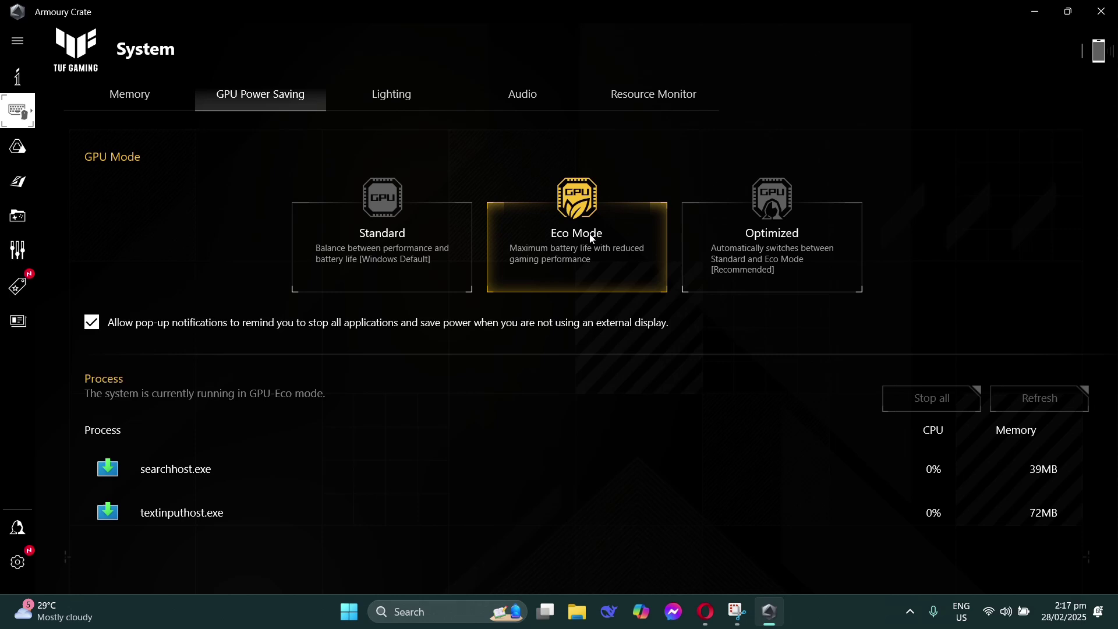
left_click(590, 234)
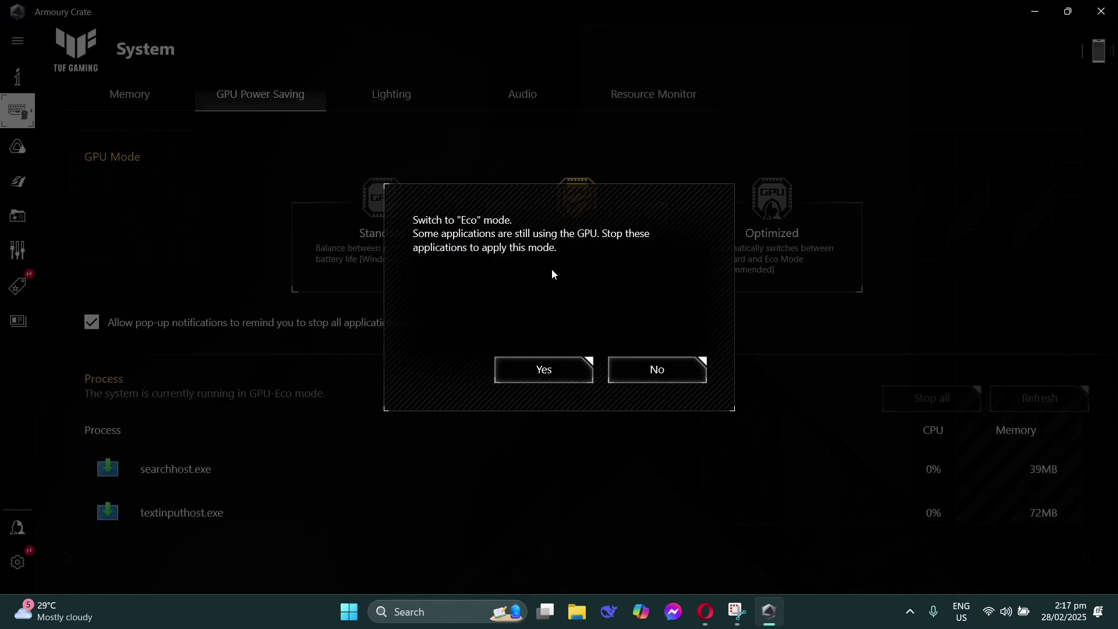
left_click(577, 378)
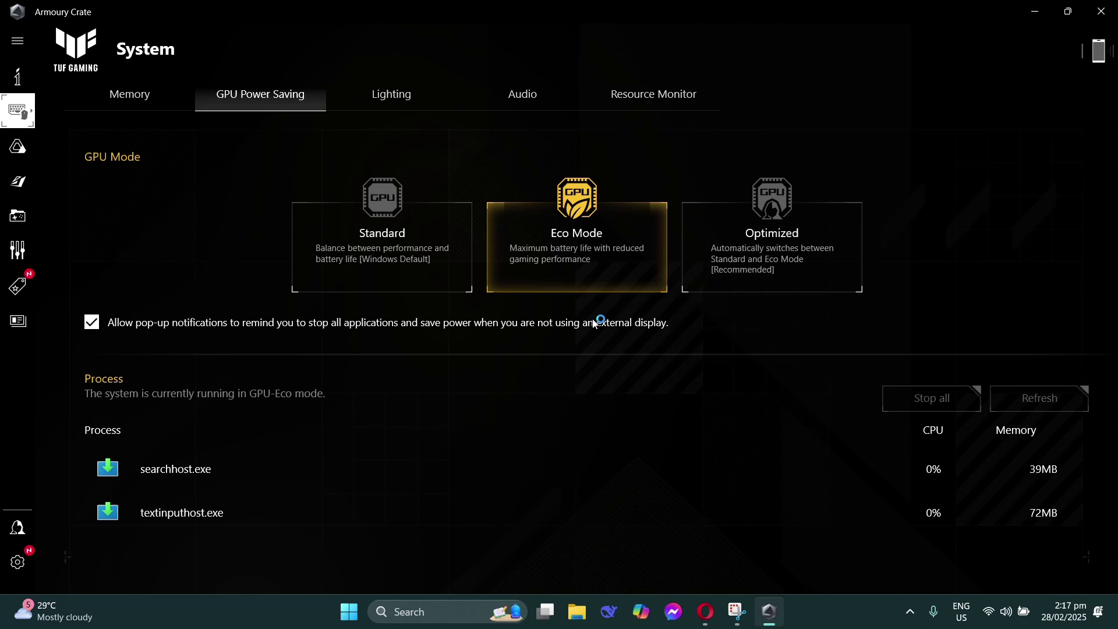
left_click(387, 610)
type("ta")
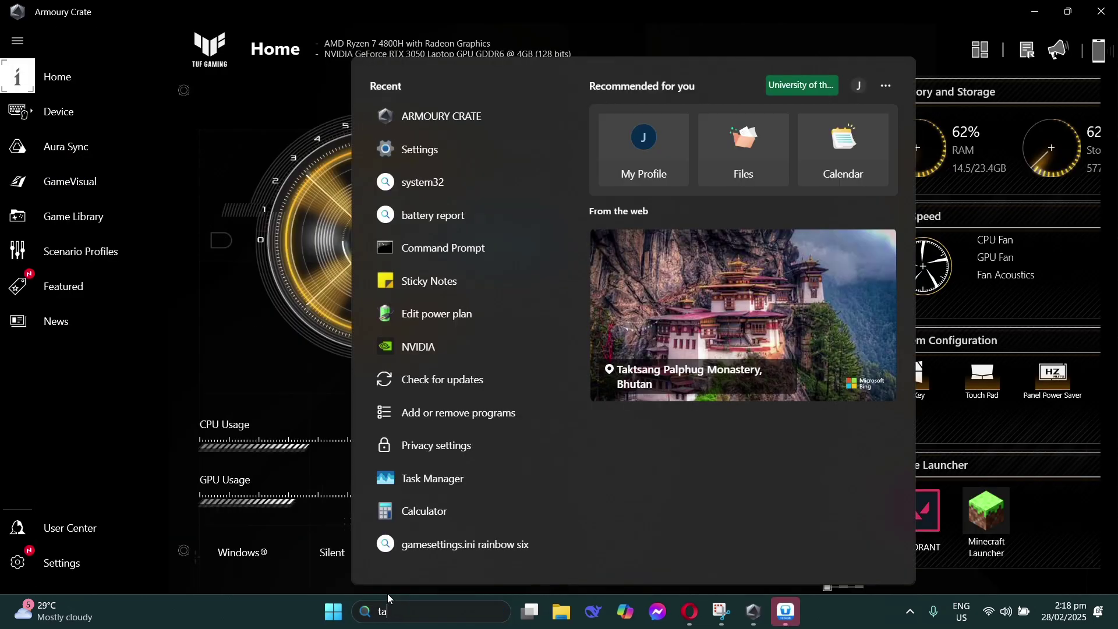
type("sk manager")
- Launch Task Manager, minimize Armoury Crate, and review the Startup apps list
key("Return")
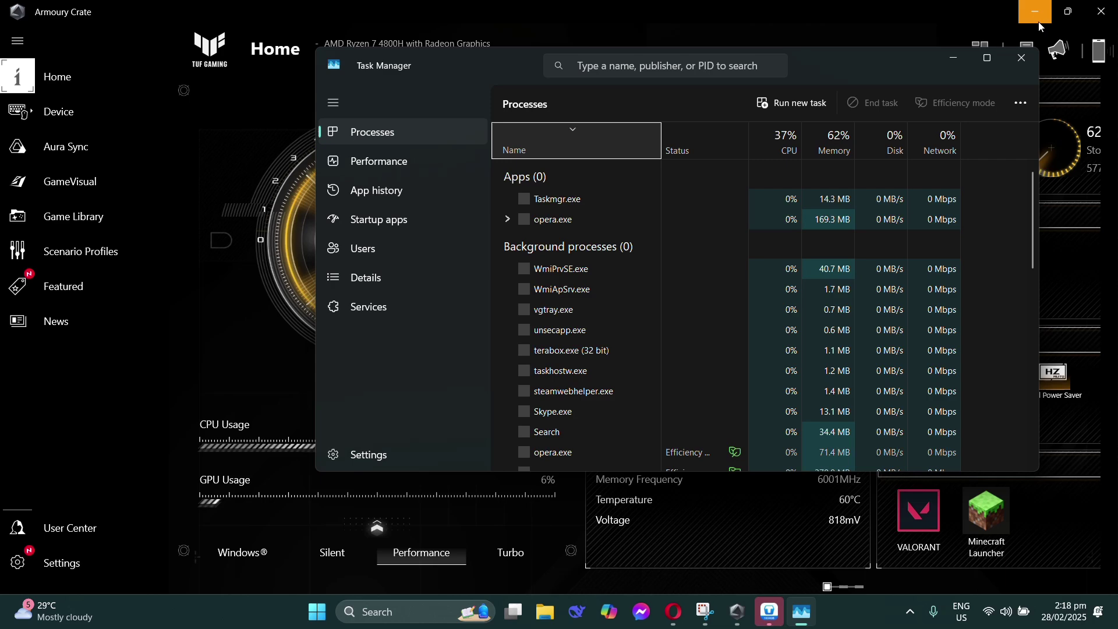
left_click(1034, 11)
left_click(397, 220)
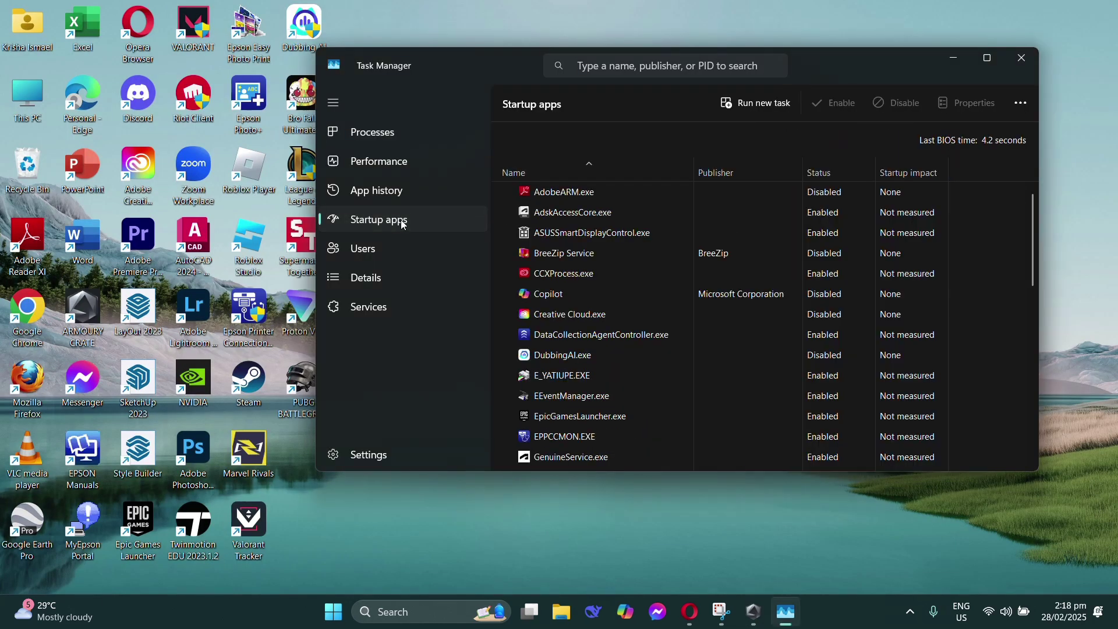
scroll(591, 215, "down", 4)
scroll(592, 306, "down", 3)
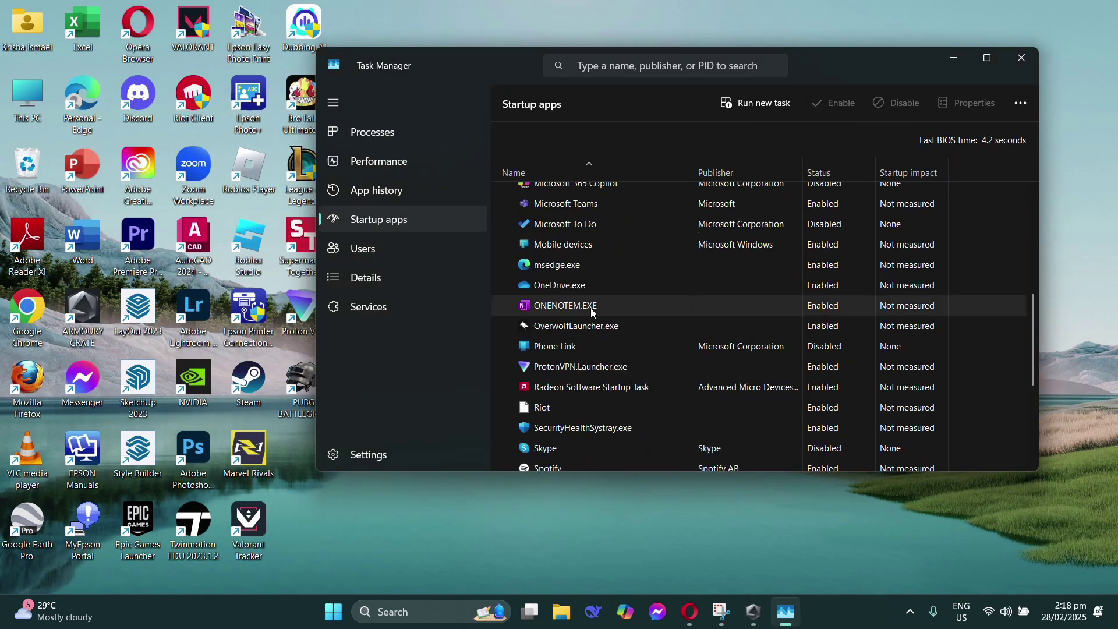
scroll(591, 312, "down", 3)
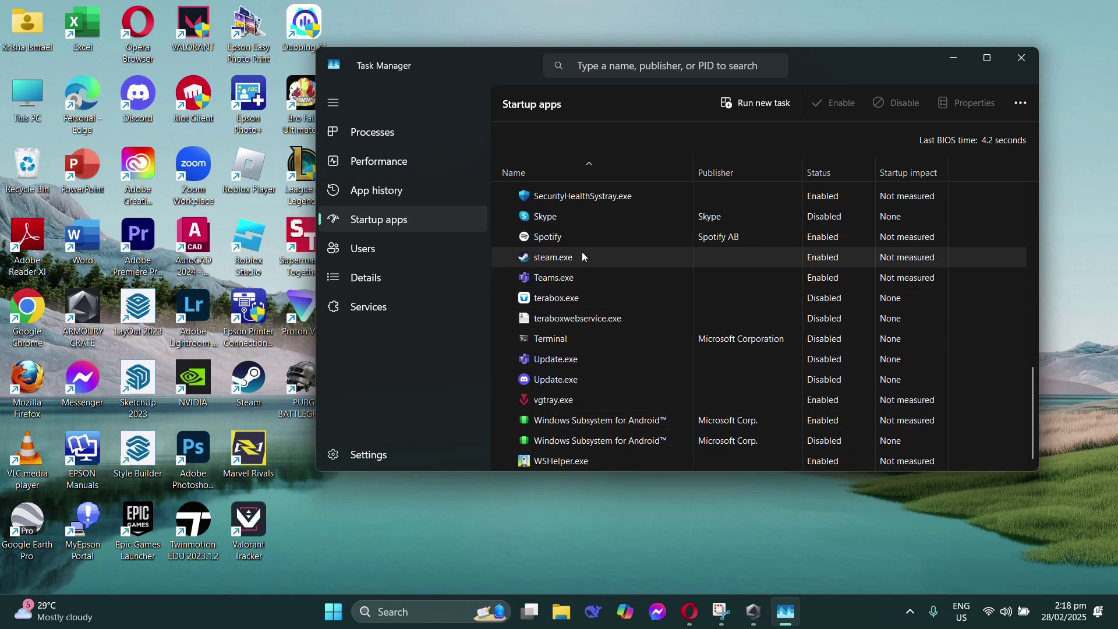
scroll(581, 256, "up", 10)
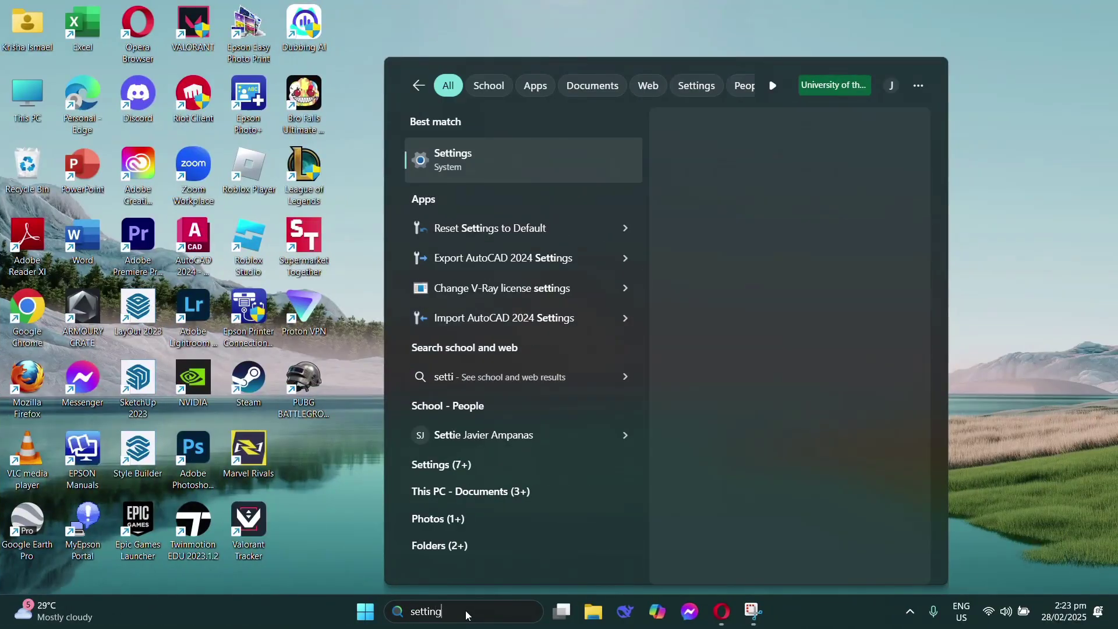
- Show the Battery usage per app list under System > Power & battery
key("Return")
left_click(131, 178)
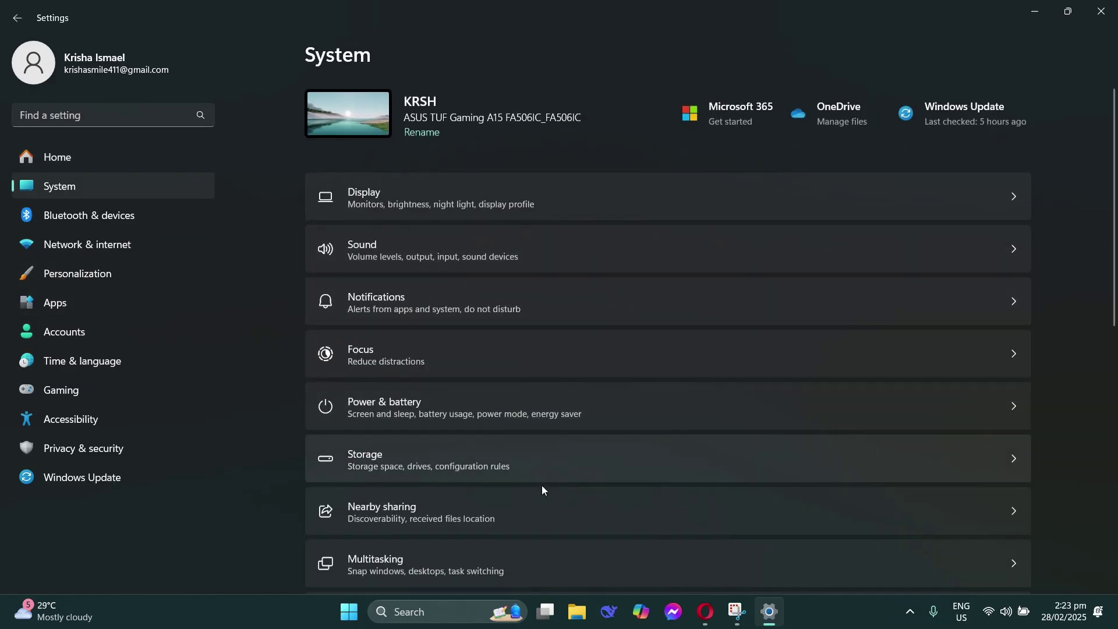
scroll(537, 523, "down", 1)
left_click(513, 376)
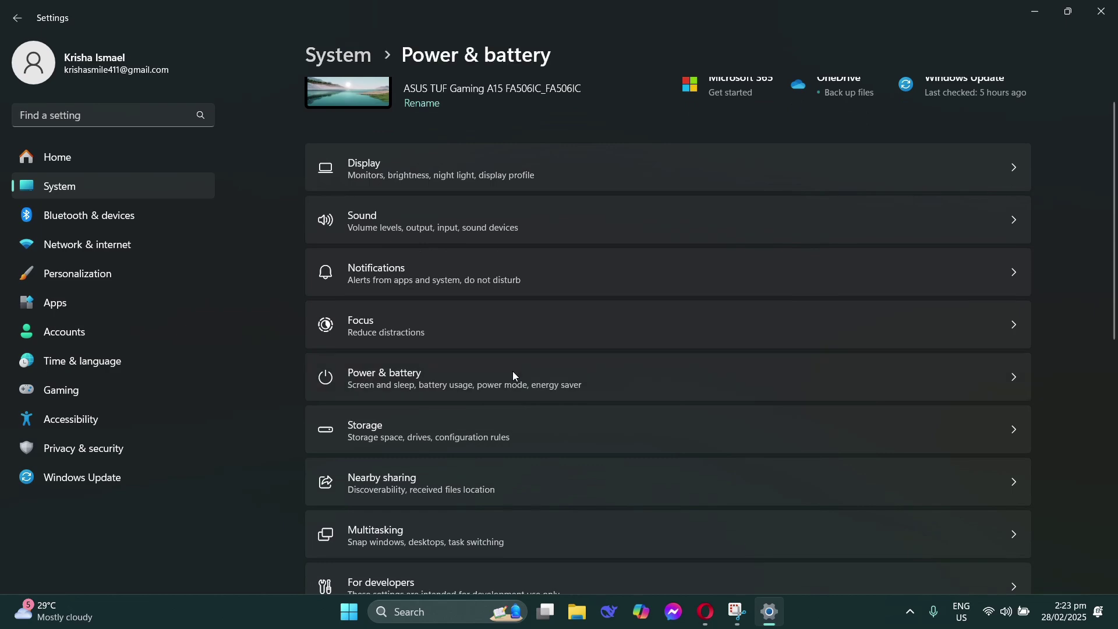
scroll(497, 397, "down", 1)
left_click(501, 388)
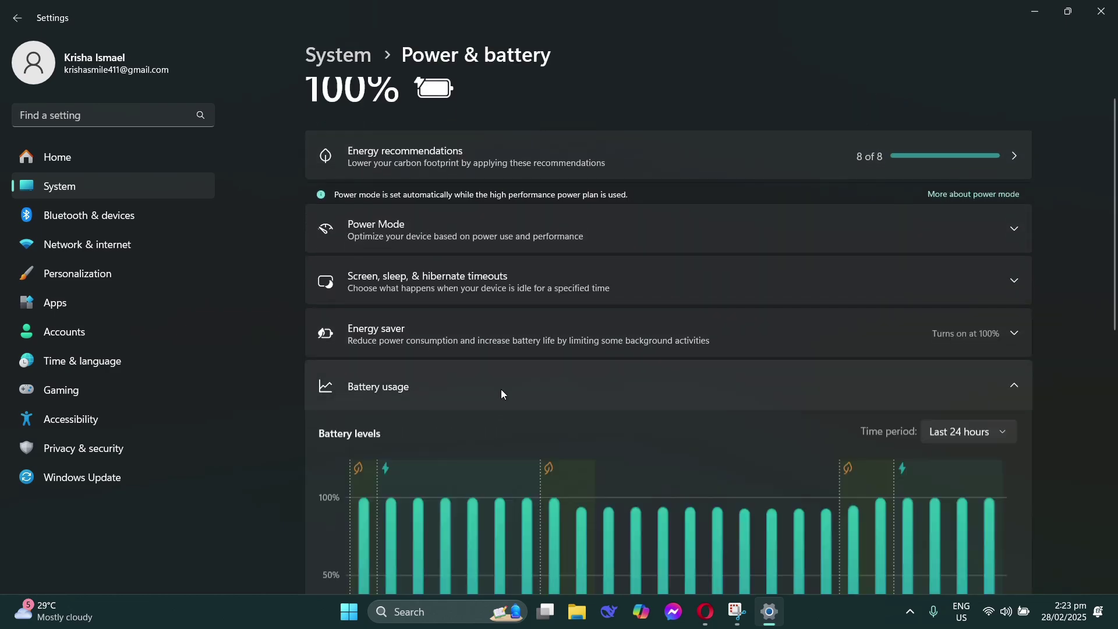
scroll(501, 393, "down", 2)
scroll(689, 355, "down", 2)
scroll(689, 355, "down", 3)
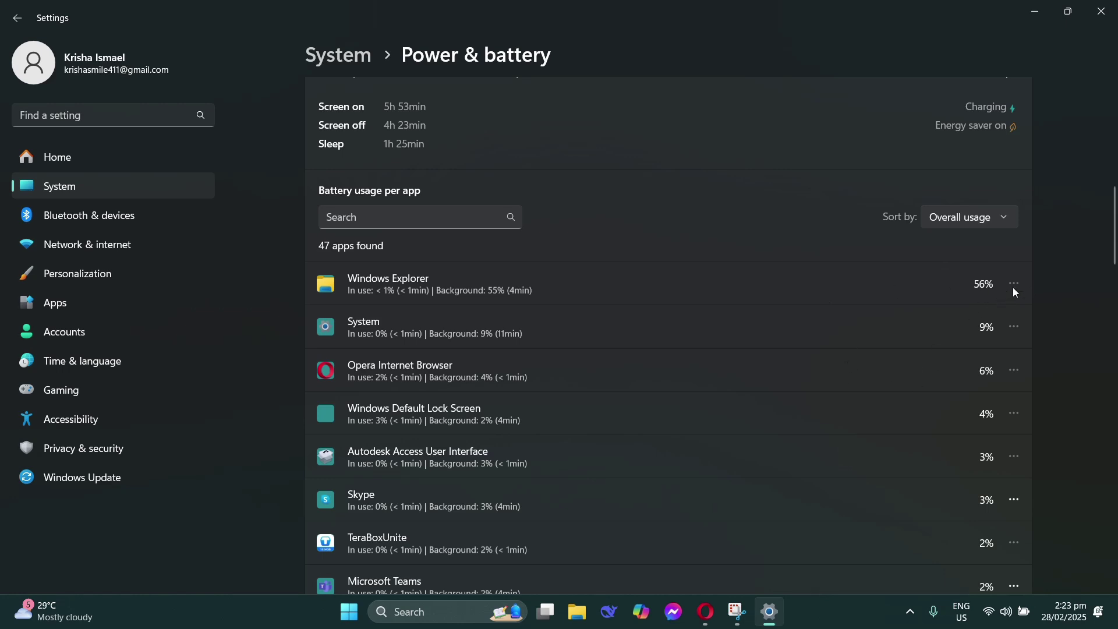
scroll(1014, 365, "down", 2)
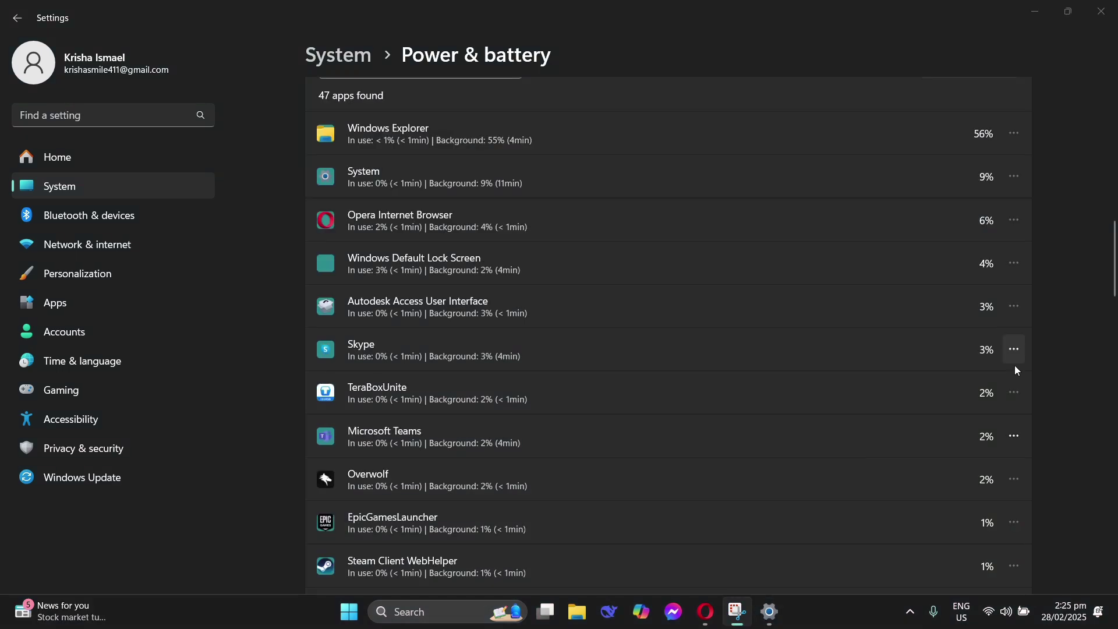
- Keep Microsoft Teams' background app permission at Power optimized (recommended)
left_click(1020, 404)
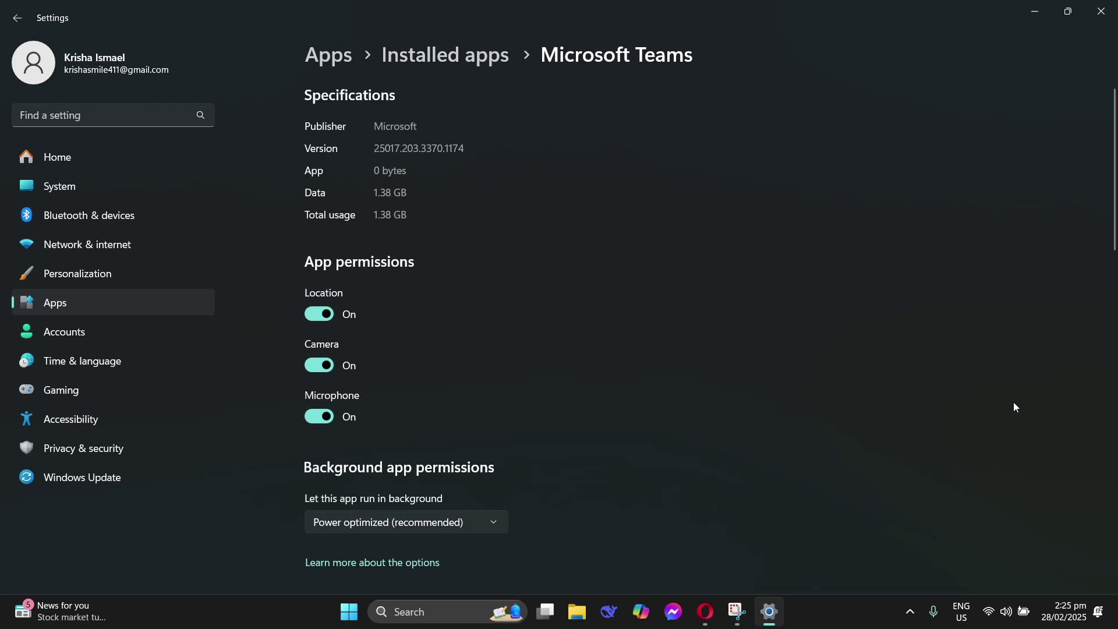
left_click(408, 525)
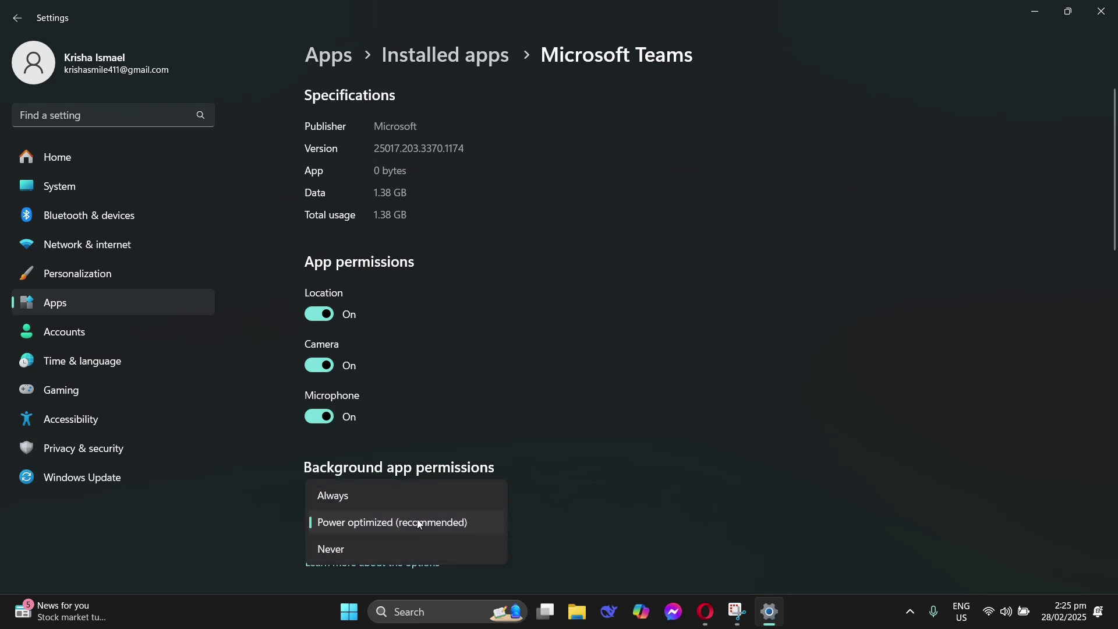
left_click(415, 523)
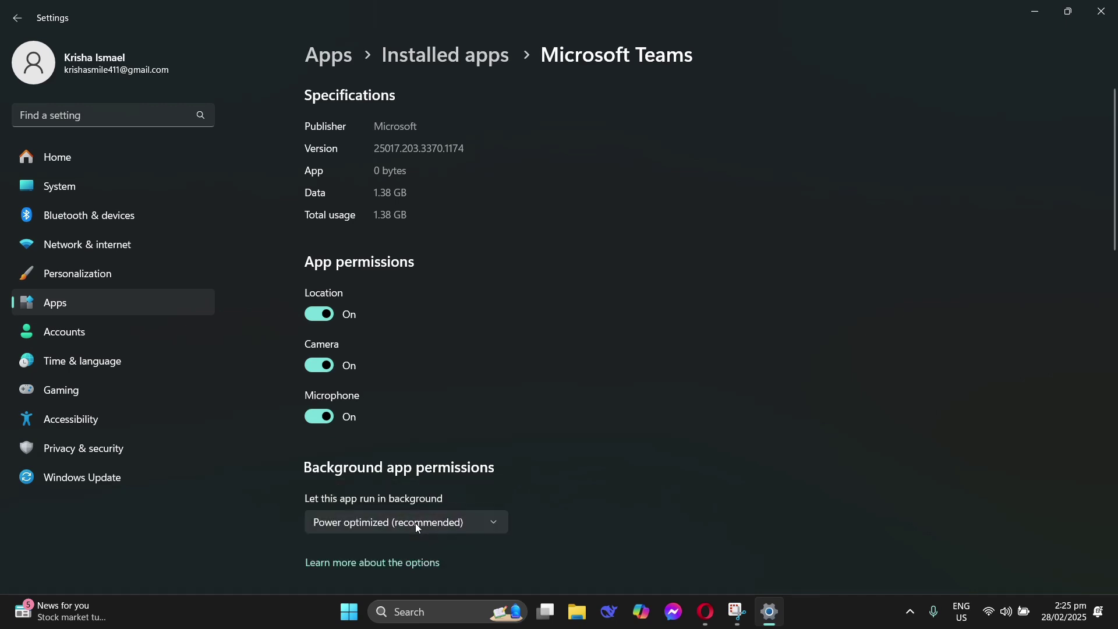